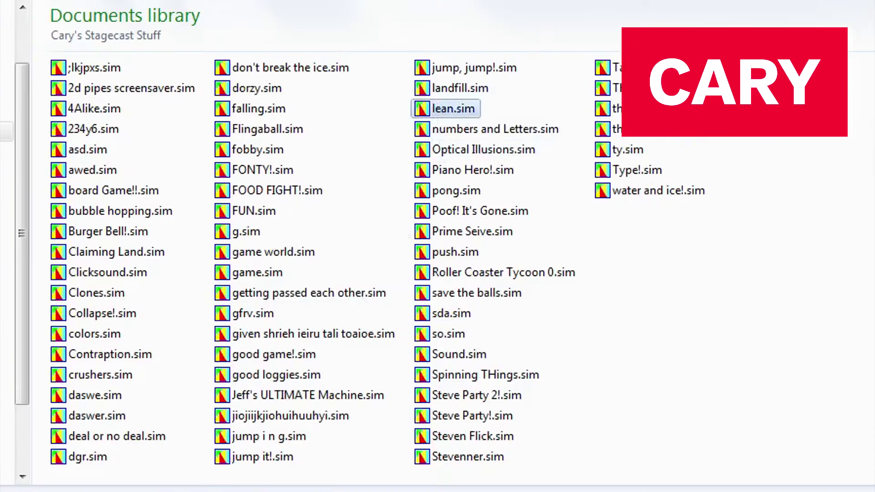
# - Open lean.sim in Stagecast Creator and run the simulation
pyautogui.press('Return')
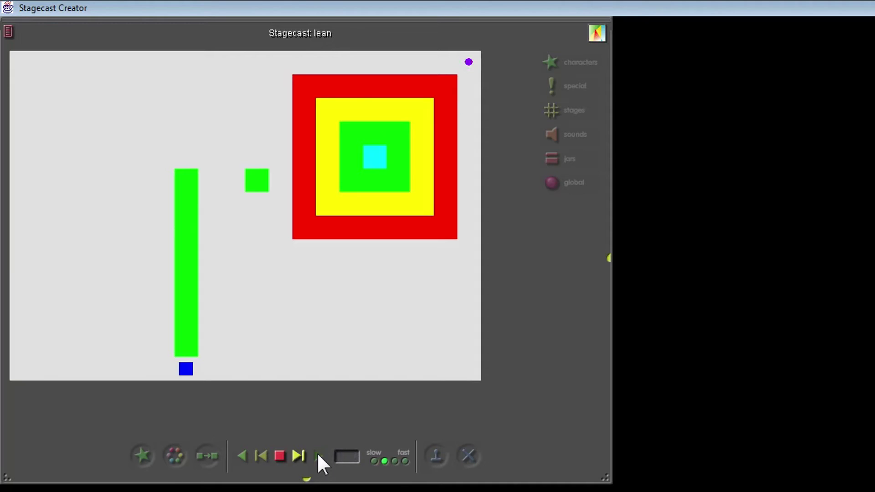
pyautogui.click(318, 455)
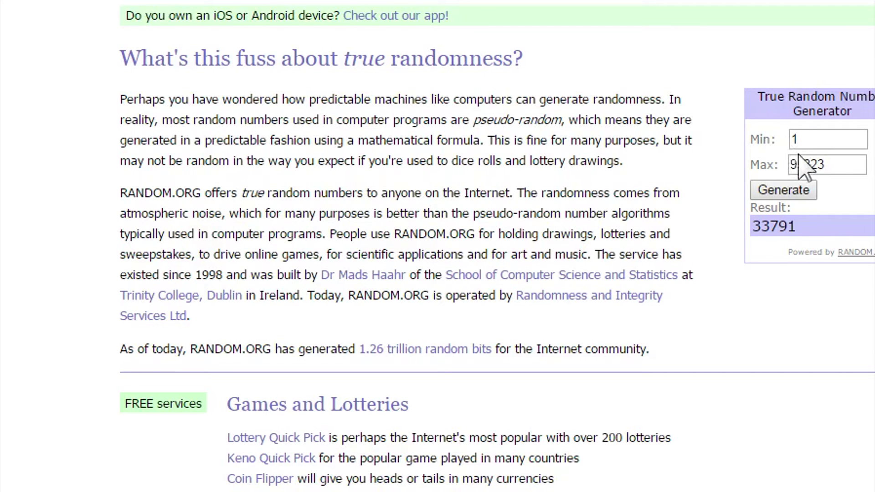
# - Generate a random line number and jump to line 35559 in the Notepad++ word list
pyautogui.click(785, 191)
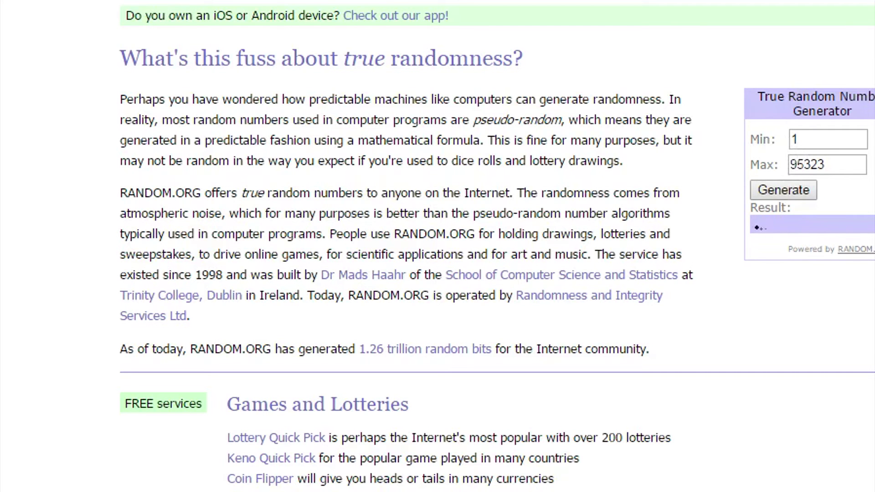
pyautogui.hotkey('alt', 'Tab')
pyautogui.hotkey('alt', 'Tab')
pyautogui.click(493, 176)
pyautogui.hotkey('ctrl', 'g')
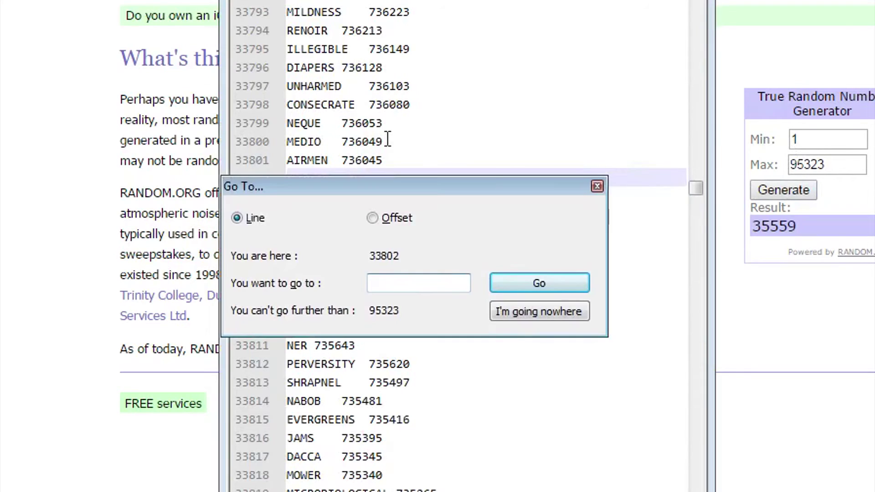
pyautogui.write('59')
pyautogui.press('Return')
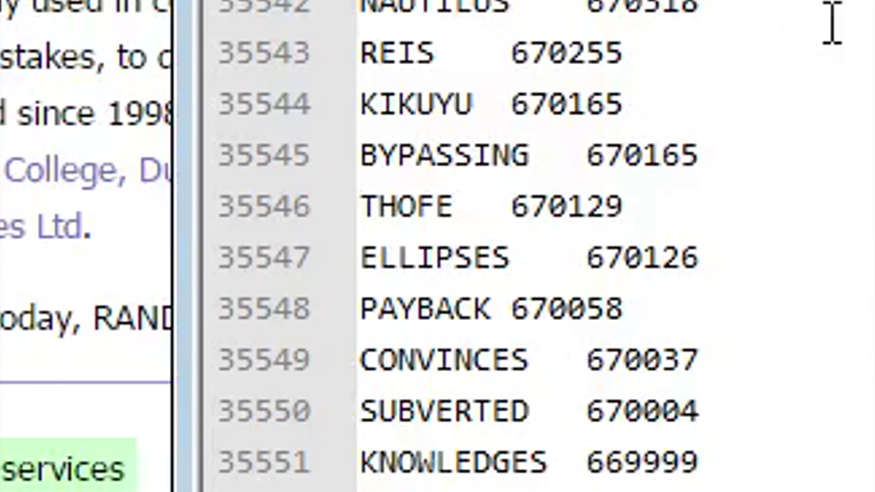
# - Copy the word SESSILE and search Google for its definition in a new tab
pyautogui.doubleClick(458, 258)
pyautogui.hotkey('ctrl', 'c')
pyautogui.hotkey('alt', 'Tab')
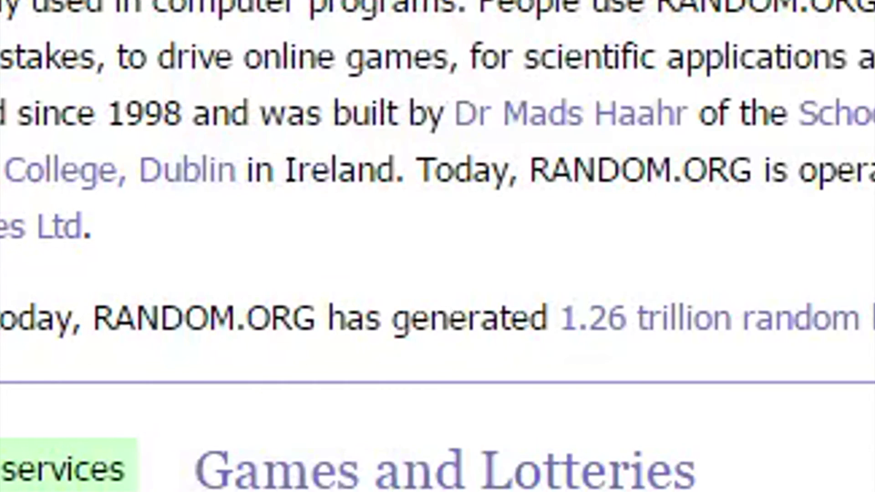
pyautogui.hotkey('ctrl', 't')
pyautogui.hotkey('ctrl', 'v')
pyautogui.press('Return')
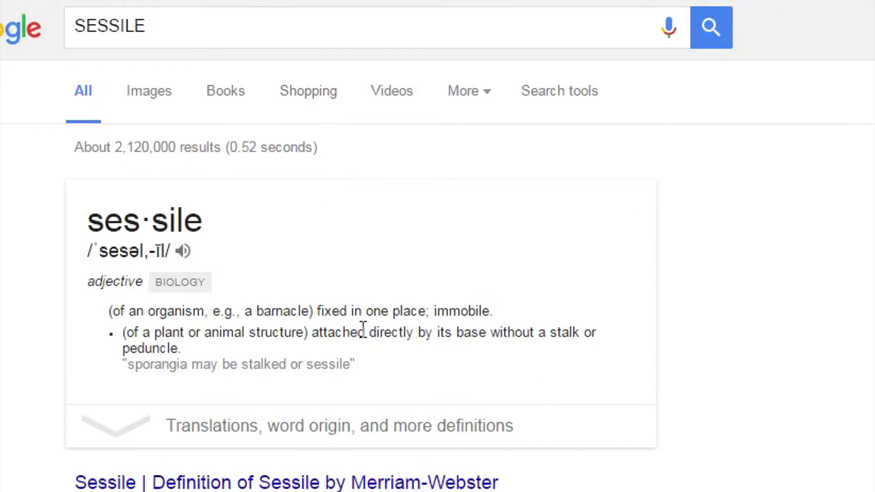
pyautogui.moveTo(318, 314); pyautogui.dragTo(441, 333)
pyautogui.click(444, 334)
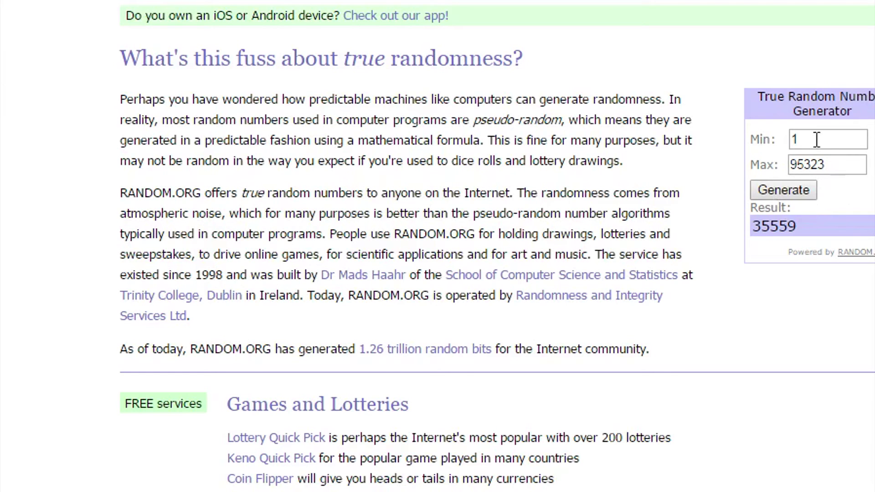
# - Open the Cary's Stagecast Stuff folder and draw number 43 from 1–66 on RANDOM.ORG
pyautogui.doubleClick(827, 164)
pyautogui.write('100')
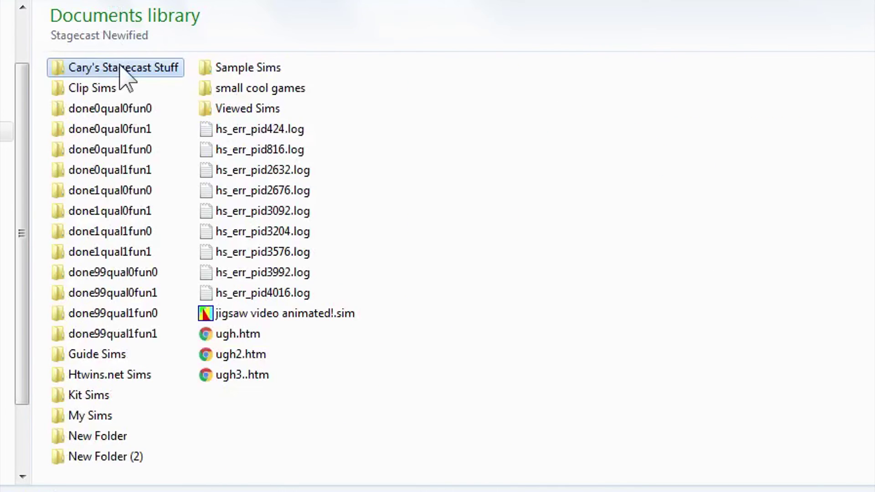
pyautogui.doubleClick(125, 67)
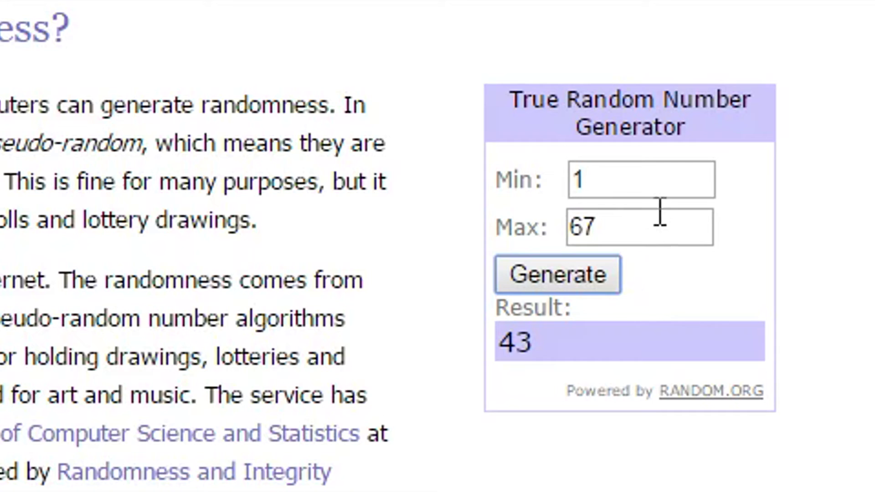
pyautogui.doubleClick(661, 227)
pyautogui.write('66')
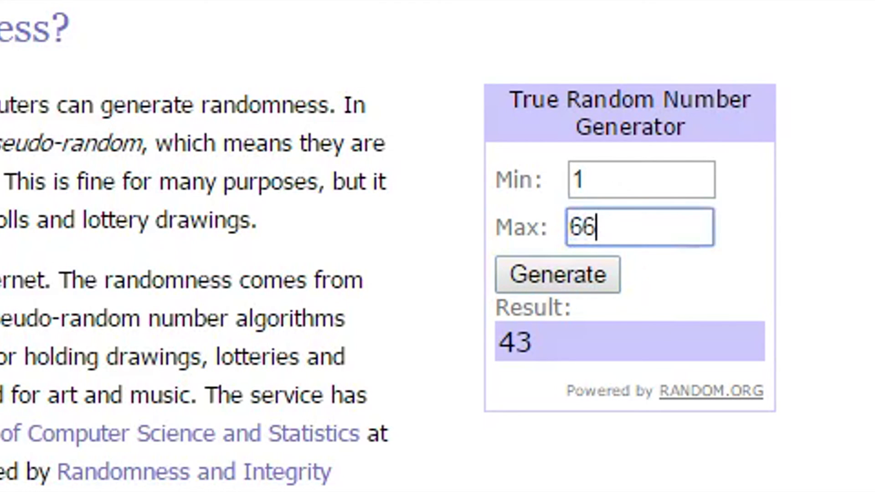
pyautogui.click(563, 287)
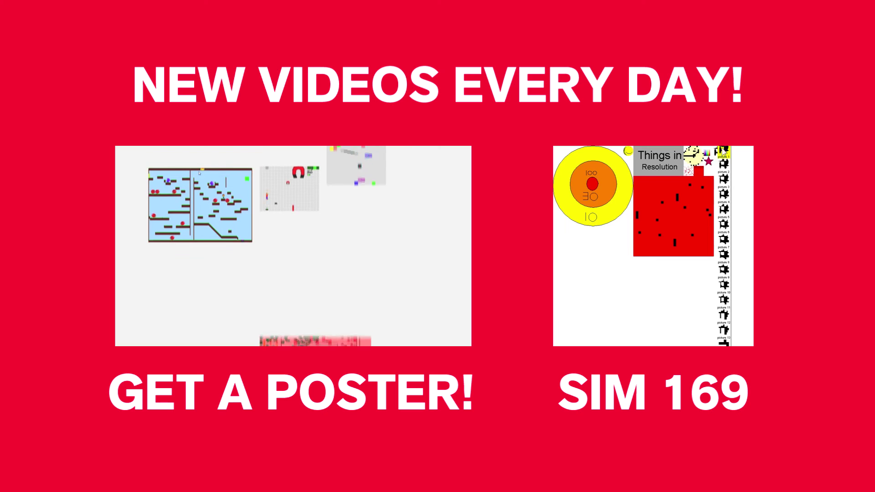